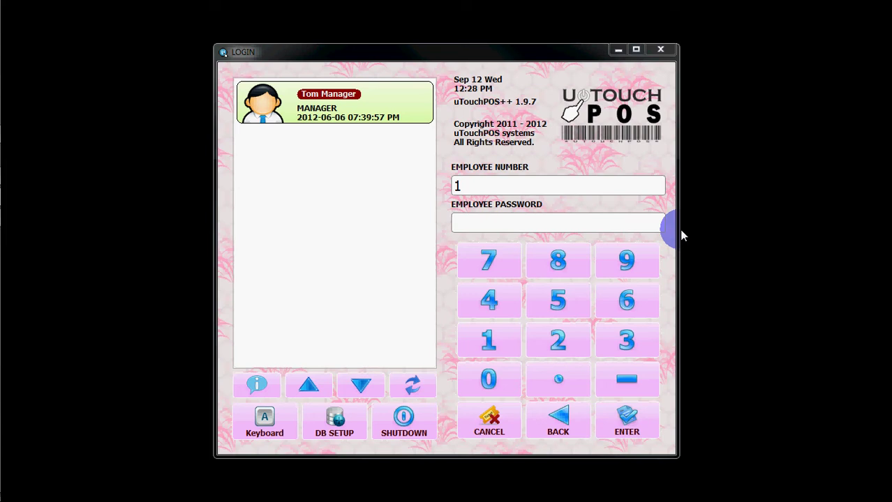
Log in as the manager with the password and decline changing the weak password.
{"action": "left_click", "coordinate": [606, 223]}
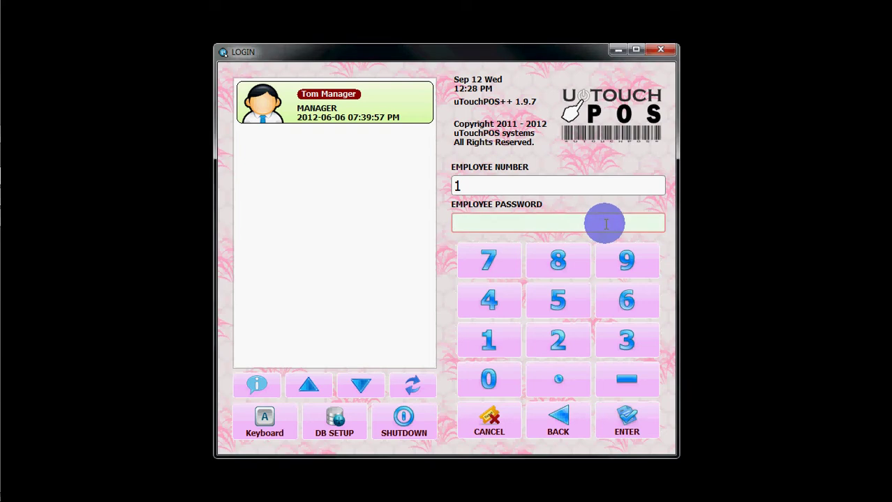
{"action": "type", "text": "1"}
{"action": "key", "text": "Return"}
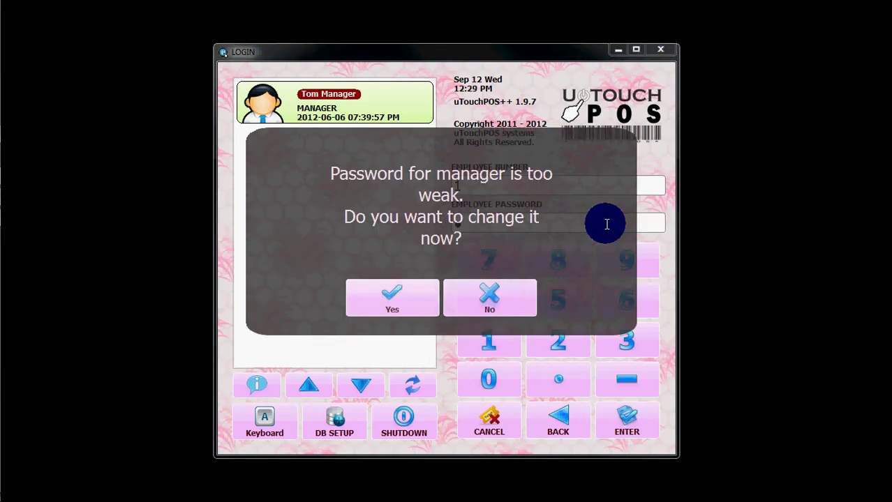
{"action": "left_click", "coordinate": [513, 299]}
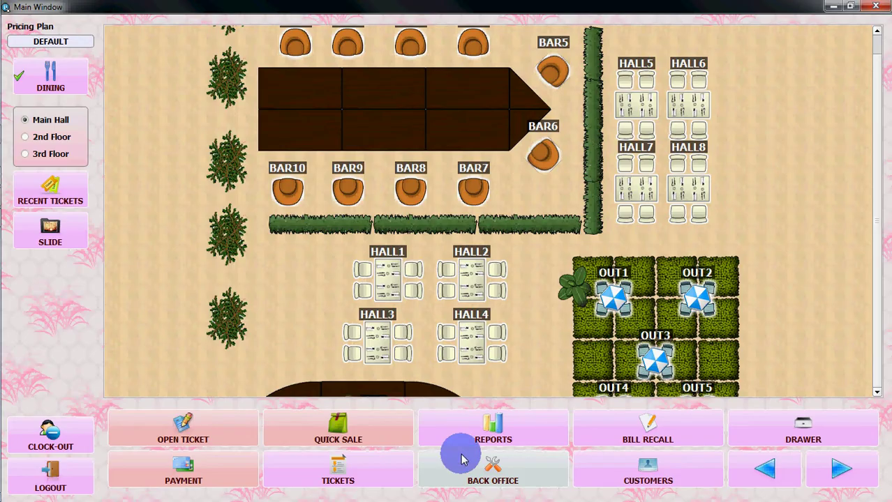
Open the Back Office, authorising with manager employee code 1 and the manager password.
{"action": "left_click", "coordinate": [466, 462]}
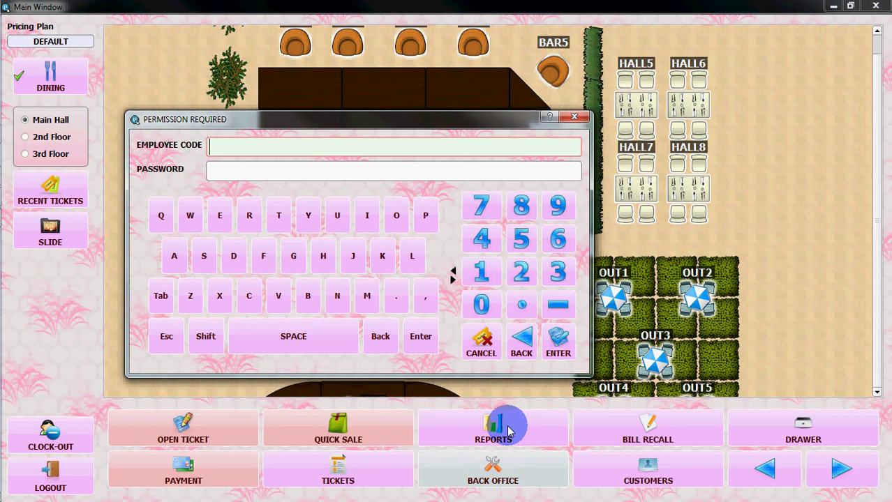
{"action": "type", "text": "1"}
{"action": "key", "text": "Tab"}
{"action": "type", "text": "1"}
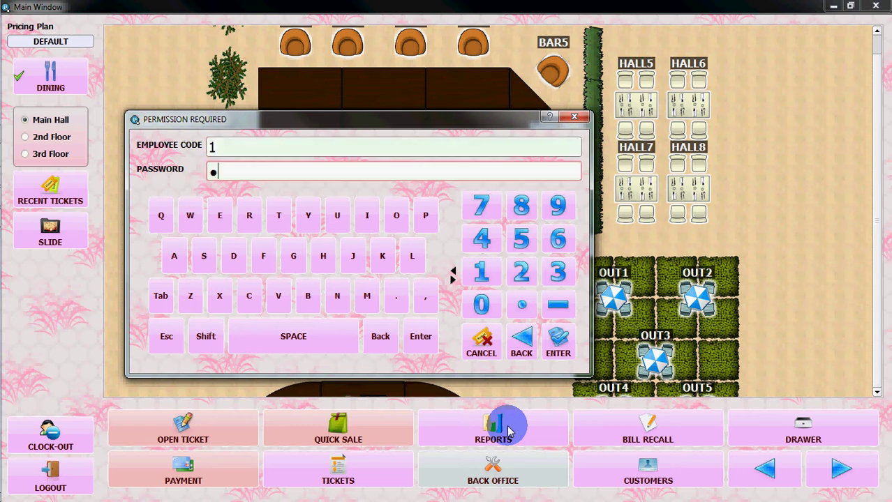
{"action": "key", "text": "Return"}
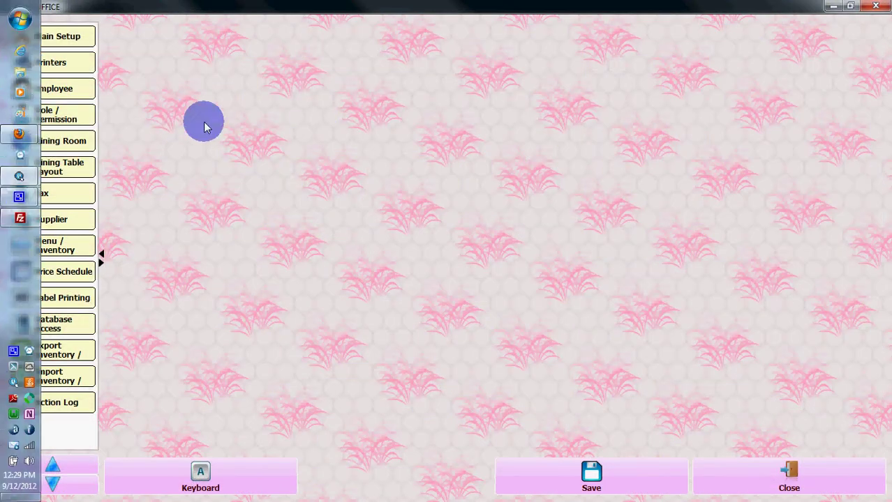
Show Main Setup's Advanced Options with the emergency recovery code and password.
{"action": "left_click", "coordinate": [59, 41]}
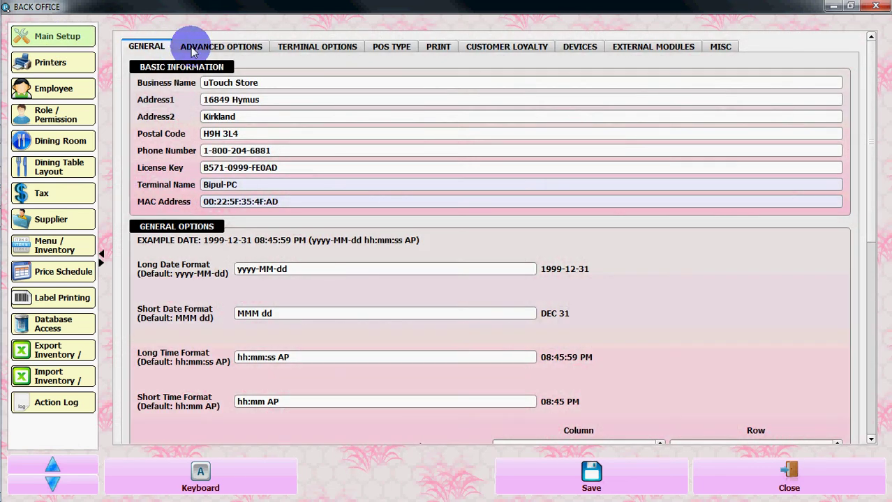
{"action": "left_click", "coordinate": [193, 49]}
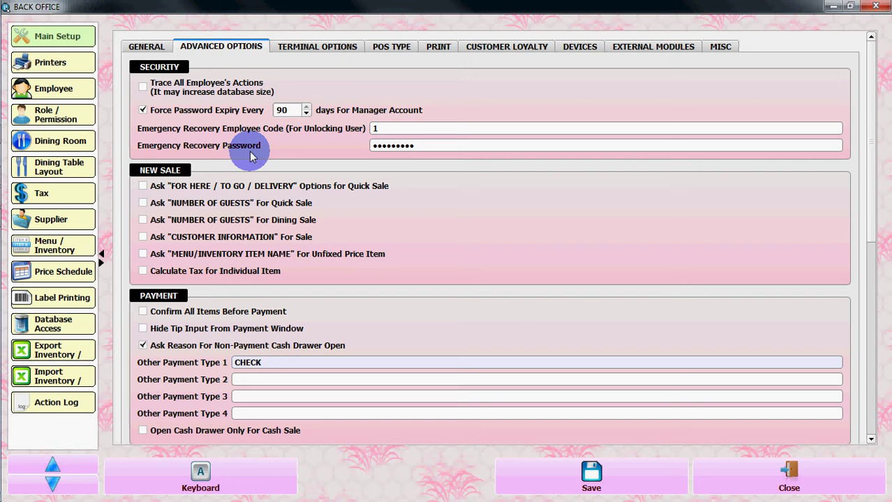
Set the emergency recovery employee code to 101 and a new recovery password, then save.
{"action": "left_click", "coordinate": [407, 129]}
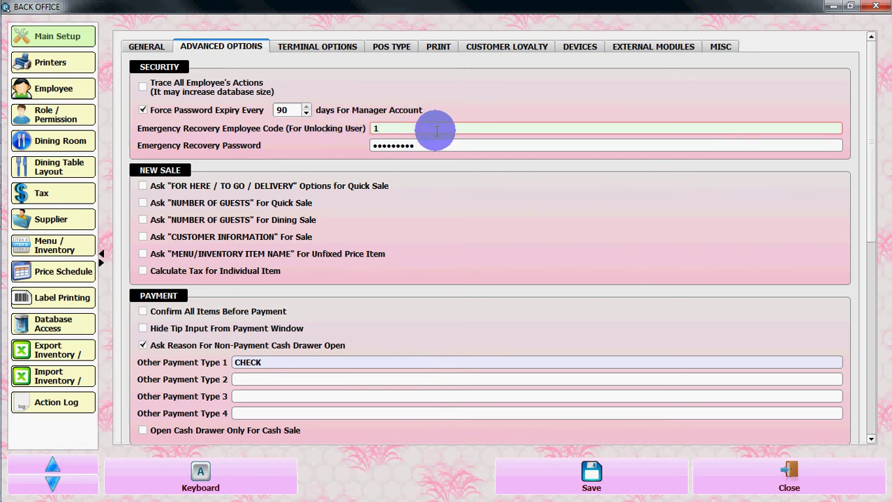
{"action": "type", "text": "01"}
{"action": "key", "text": "Tab"}
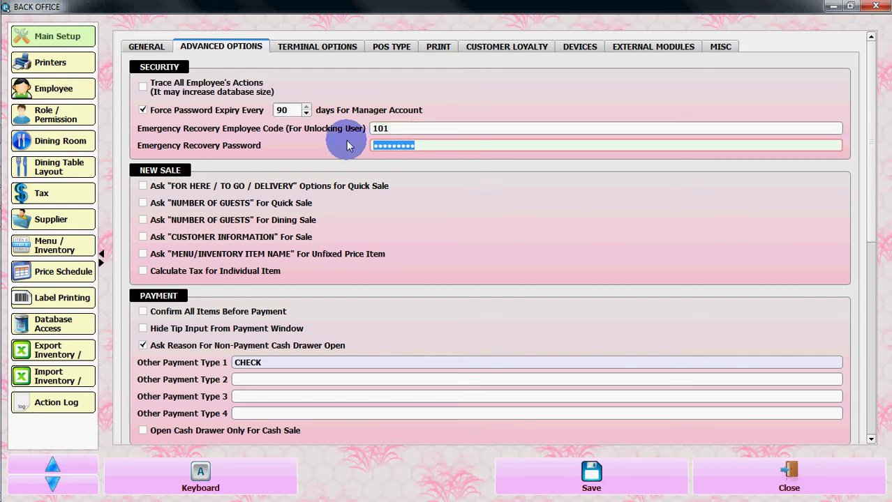
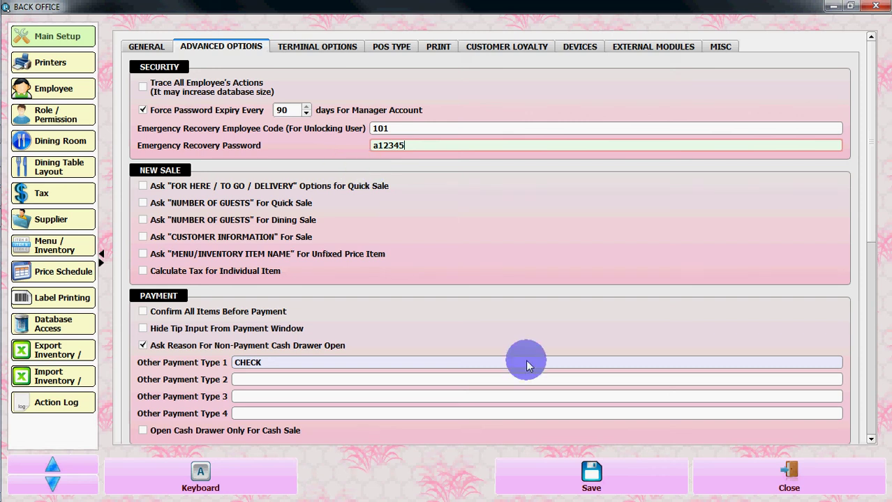
{"action": "left_click", "coordinate": [590, 471]}
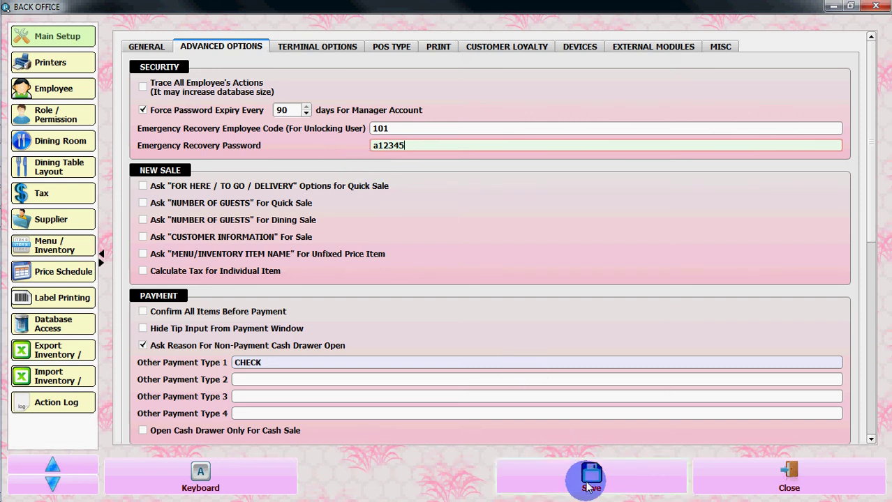
Close the Back Office, log out, and dismiss the change-saved notice.
{"action": "left_click", "coordinate": [789, 481]}
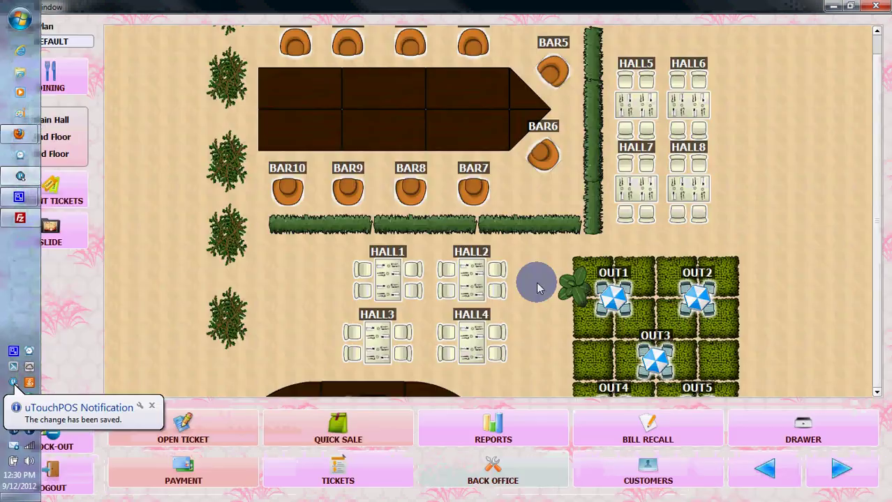
{"action": "left_click", "coordinate": [61, 481]}
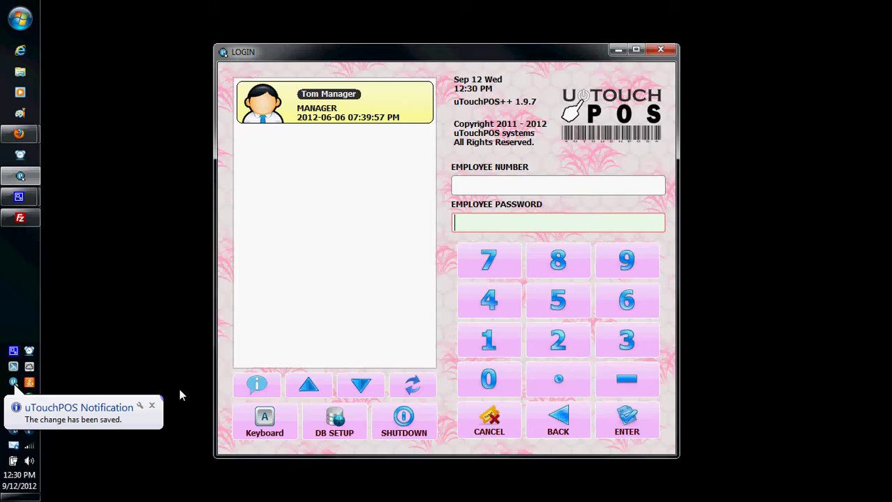
{"action": "left_click", "coordinate": [482, 185]}
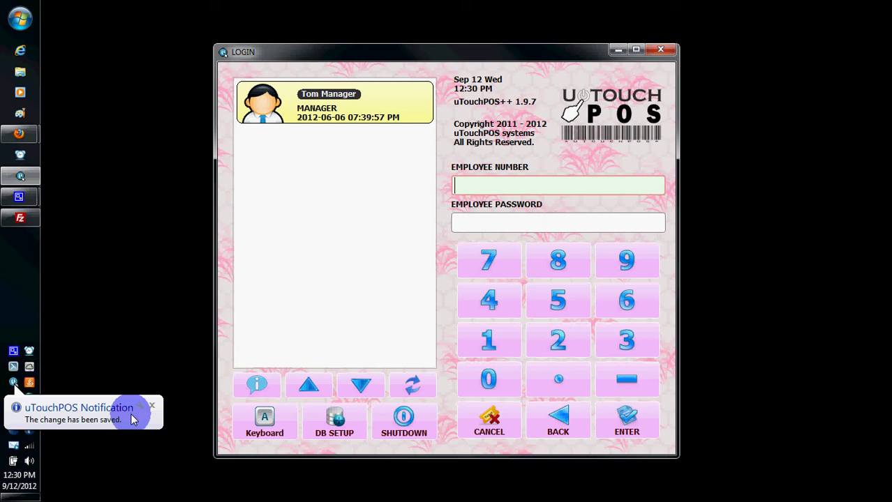
{"action": "left_click", "coordinate": [152, 409]}
{"action": "left_click", "coordinate": [470, 183]}
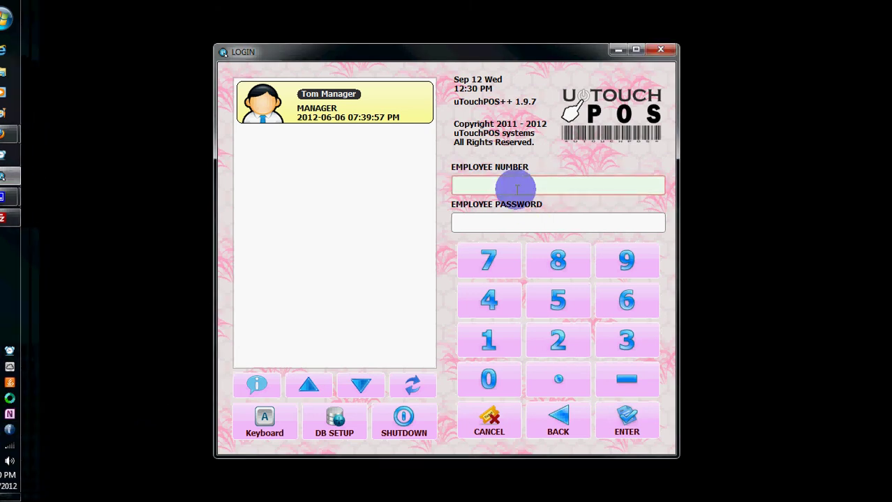
Enter employee number 1 and an over-long password attempt, then erase it.
{"action": "type", "text": "1"}
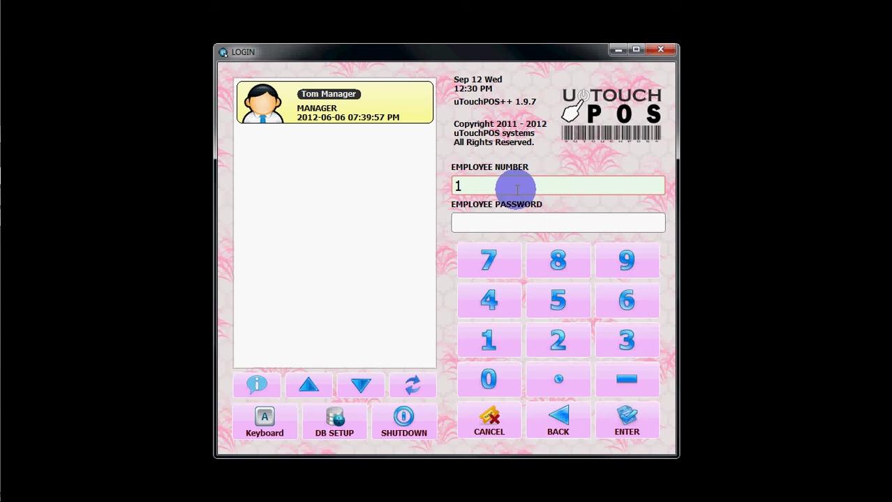
{"action": "key", "text": "Tab"}
{"action": "type", "text": "1234"}
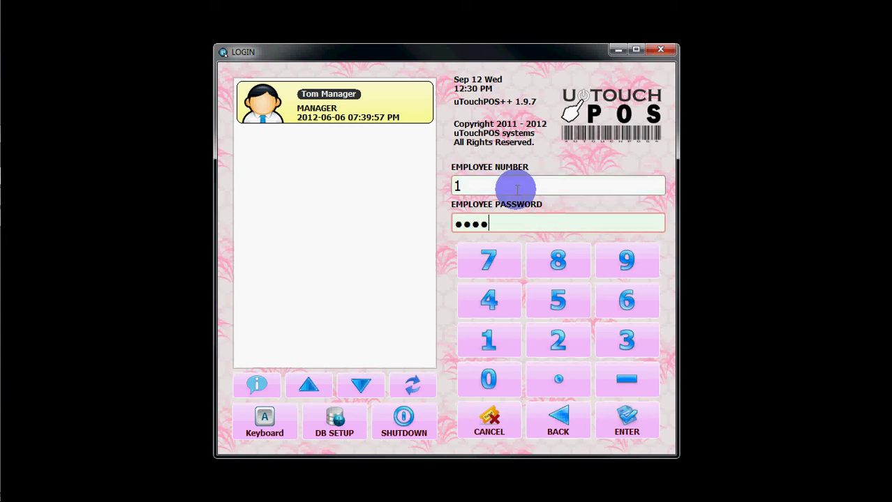
{"action": "type", "text": "567"}
{"action": "type", "text": "89012"}
{"action": "type", "text": "34"}
{"action": "key", "text": "BackSpace"}
{"action": "key", "text": "BackSpace"}
{"action": "key", "text": "BackSpace"}
{"action": "key", "text": "BackSpace"}
{"action": "key", "text": "BackSpace"}
{"action": "key", "text": "BackSpace"}
{"action": "key", "text": "BackSpace"}
Submit a four-character password attempt, locking the account until 2012-10-03, and dismiss the notice.
{"action": "key", "text": "Return"}
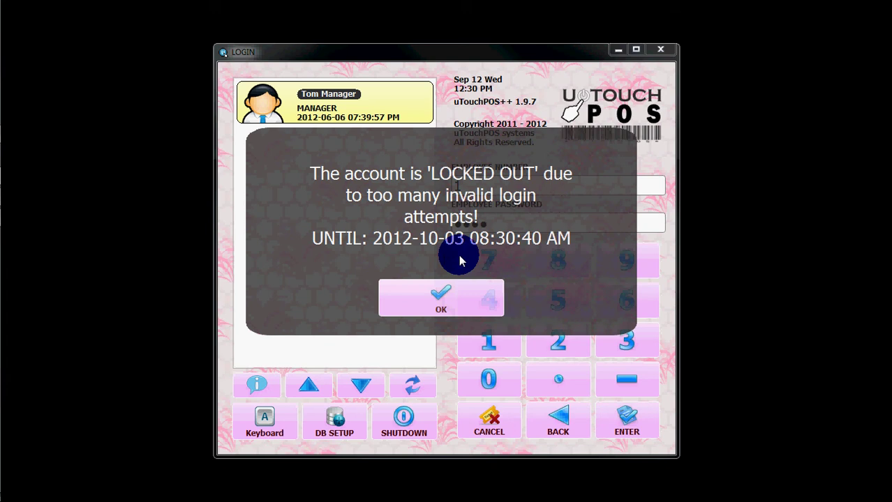
{"action": "left_click", "coordinate": [457, 299]}
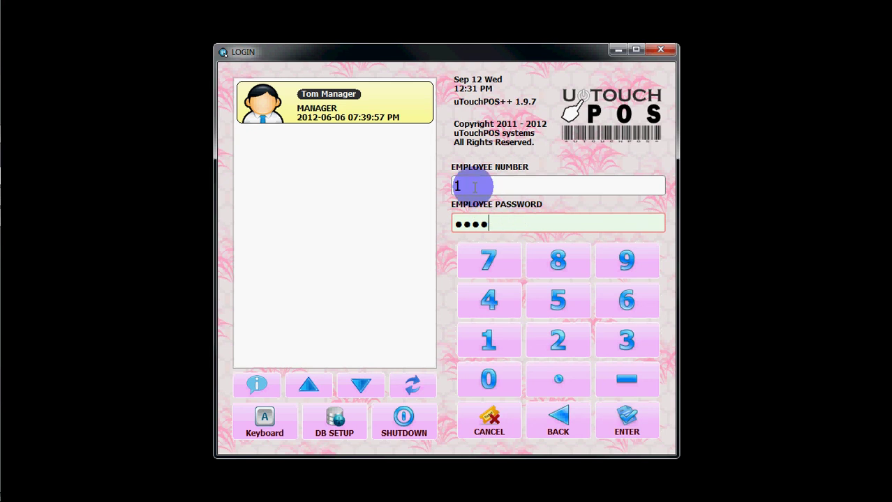
{"action": "left_click", "coordinate": [548, 190]}
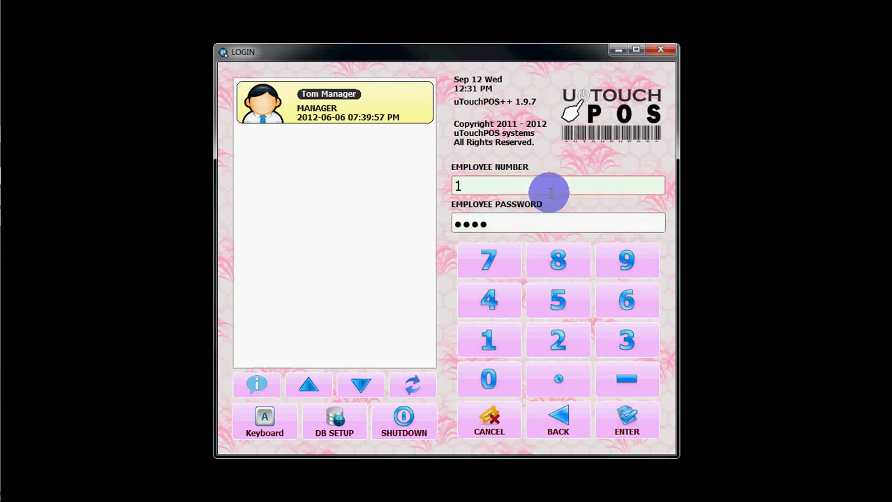
{"action": "type", "text": "01"}
{"action": "key", "text": "Tab"}
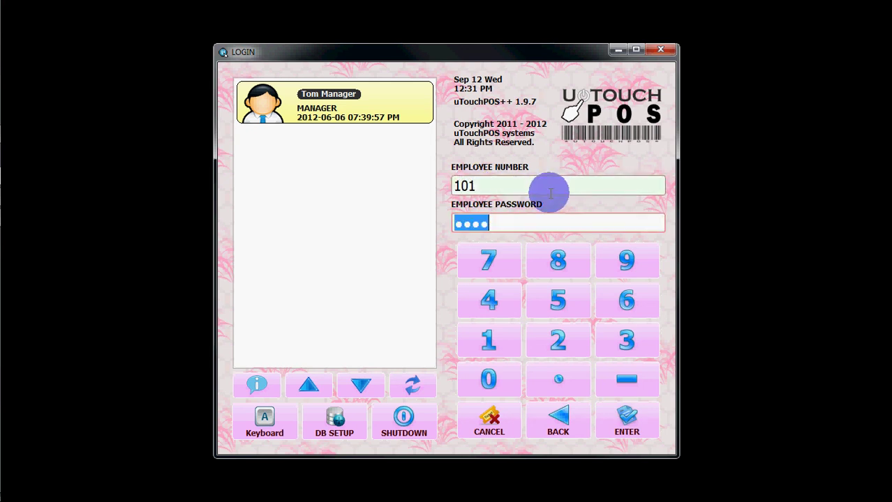
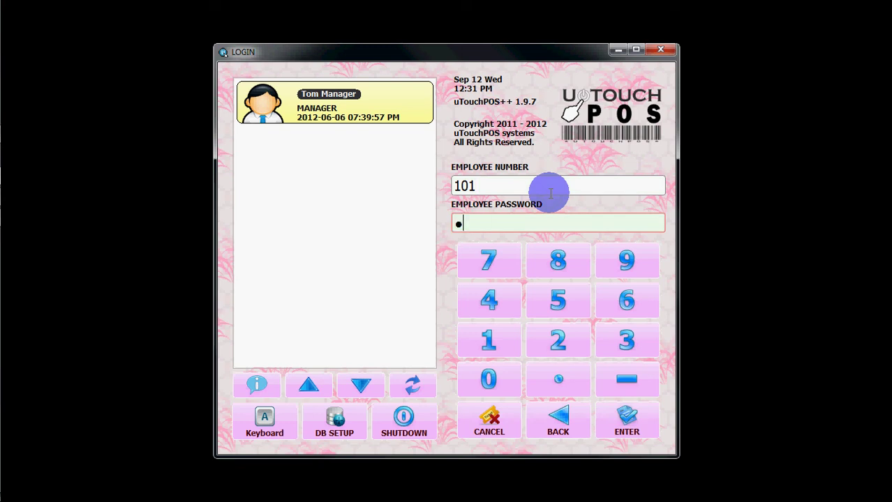
{"action": "key", "text": "Return"}
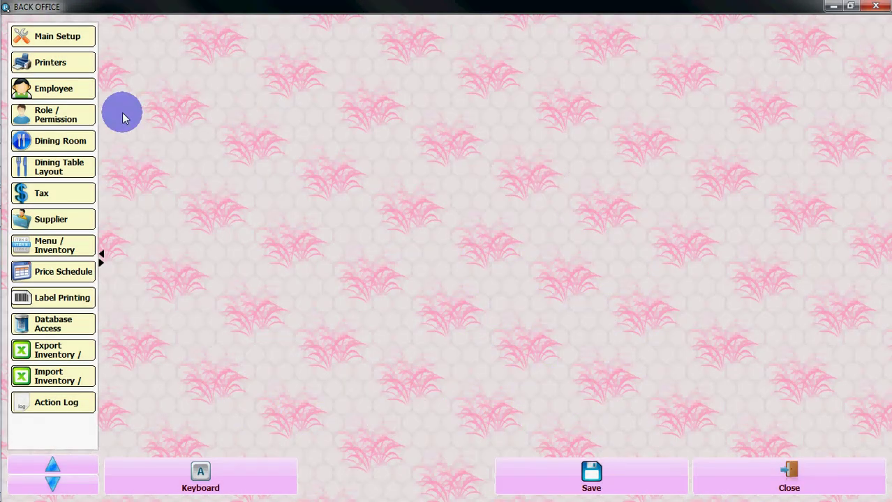
Unlock and reset the MANAGER employee's account from the Employee records, confirming the prompts.
{"action": "left_click", "coordinate": [47, 91]}
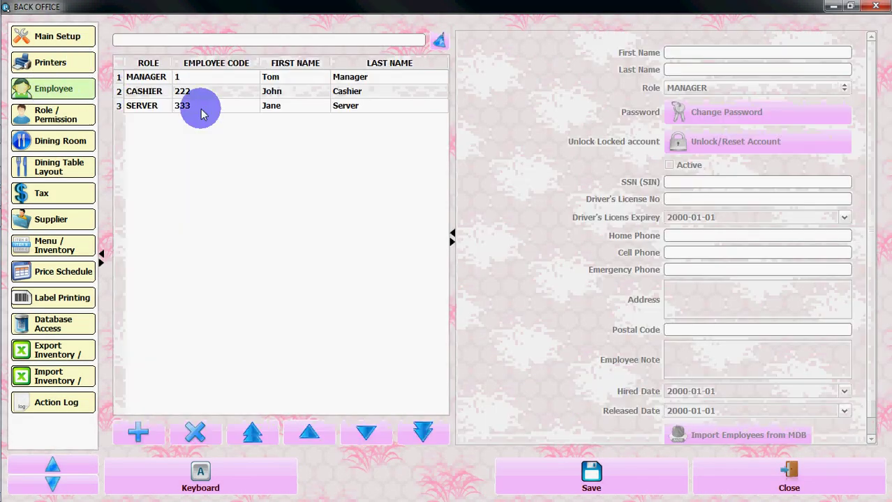
{"action": "left_click", "coordinate": [129, 78]}
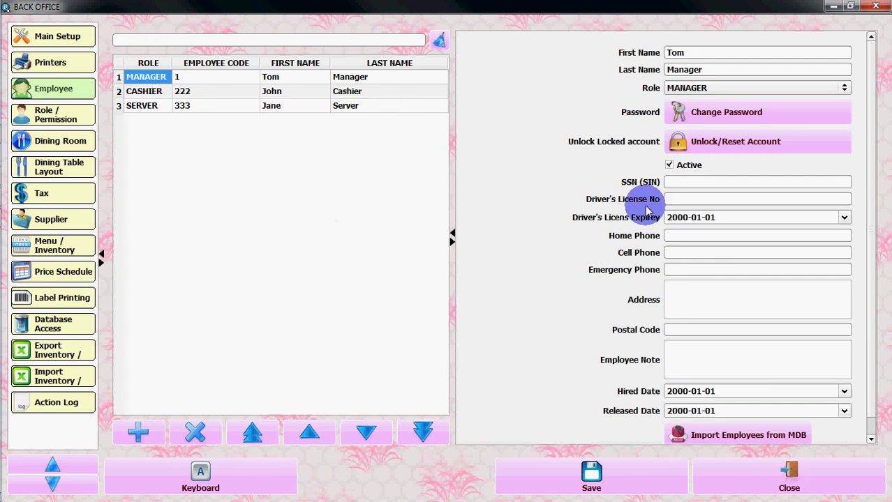
{"action": "left_click", "coordinate": [717, 145]}
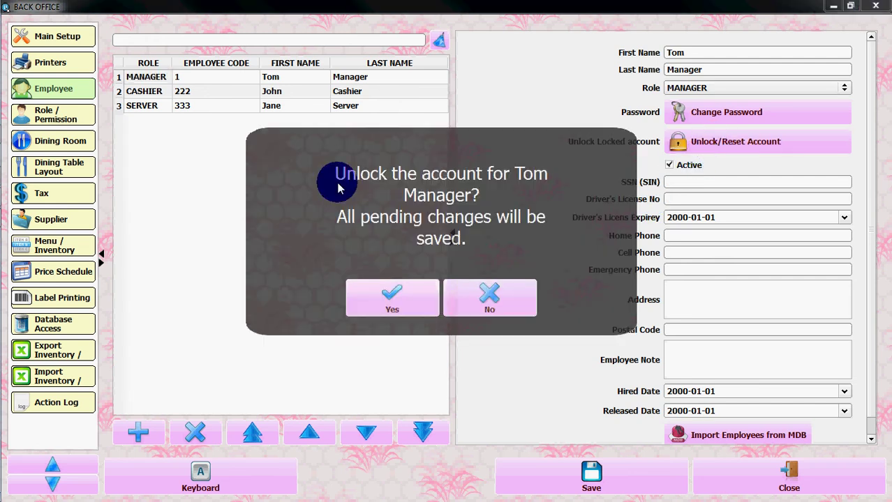
{"action": "left_click", "coordinate": [389, 288]}
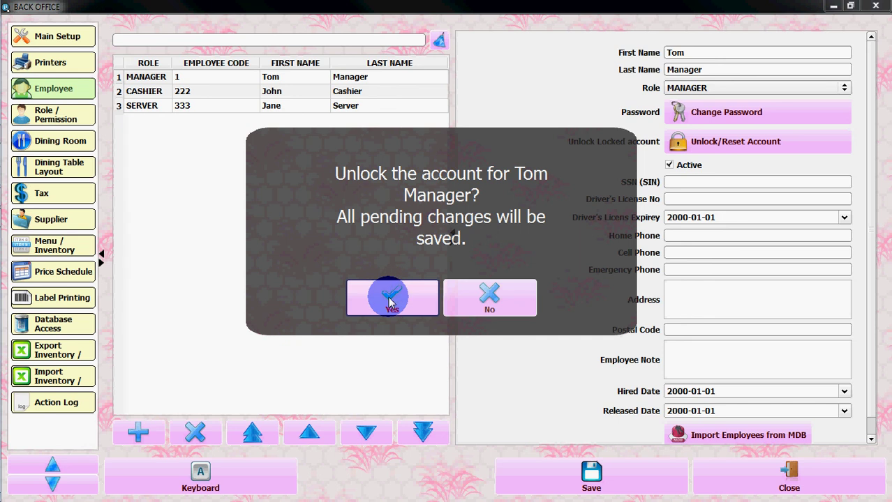
{"action": "left_click", "coordinate": [390, 299]}
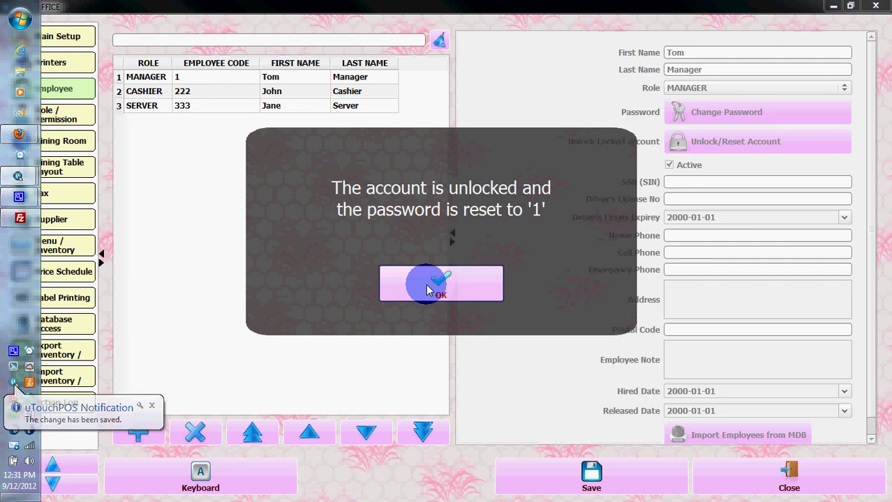
{"action": "left_click", "coordinate": [428, 289]}
Save the employee changes and exit the Back Office to the login screen.
{"action": "left_click", "coordinate": [586, 475]}
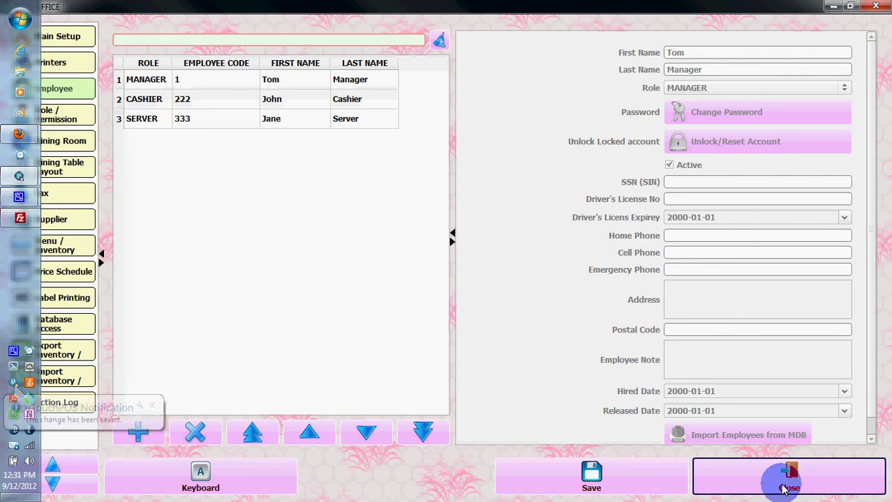
{"action": "left_click", "coordinate": [806, 488]}
{"action": "left_click_drag", "start_coordinate": [598, 184], "coordinate": [431, 181]}
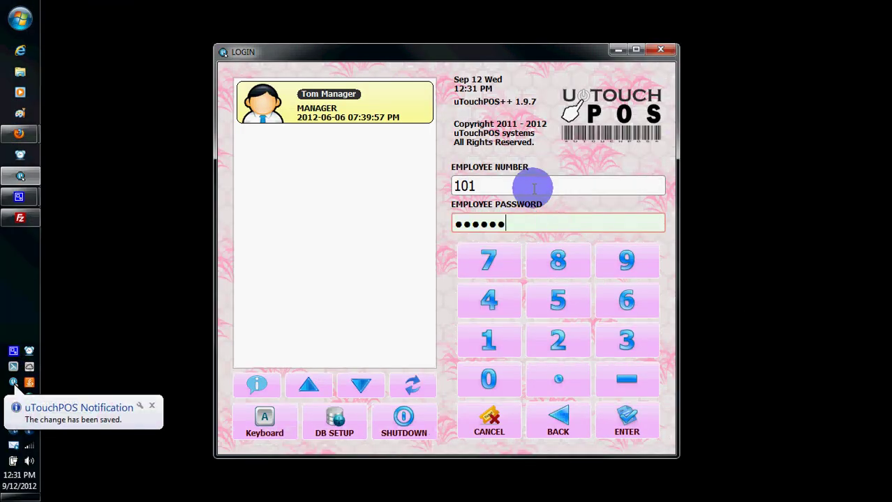
Log in as employee 1 with the reset password, declining the weak-password change.
{"action": "type", "text": "1"}
{"action": "key", "text": "Tab"}
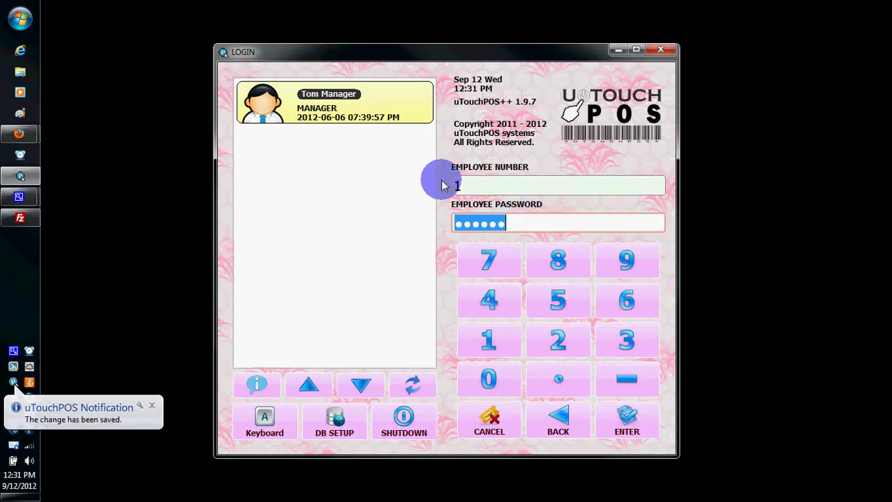
{"action": "type", "text": "1"}
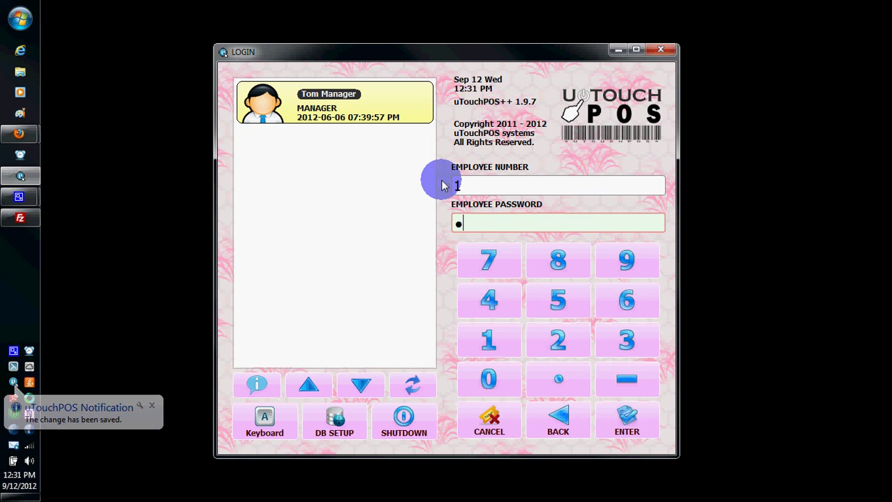
{"action": "key", "text": "Return"}
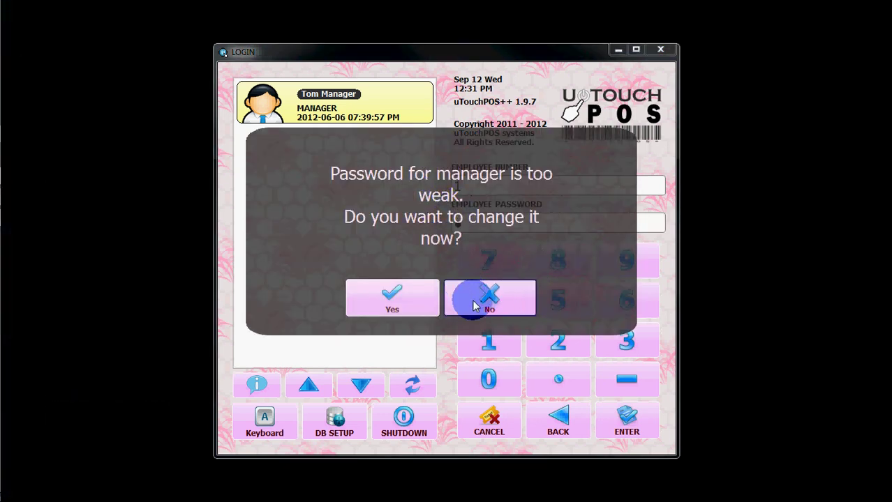
{"action": "left_click", "coordinate": [474, 305]}
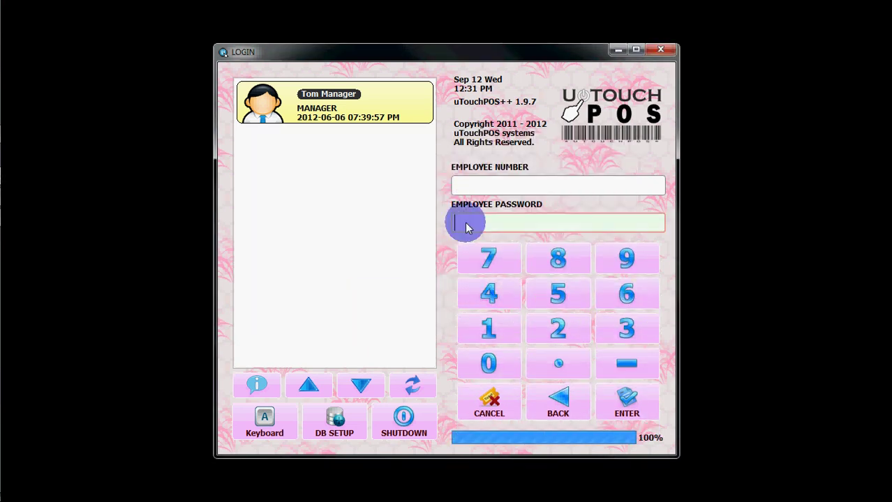